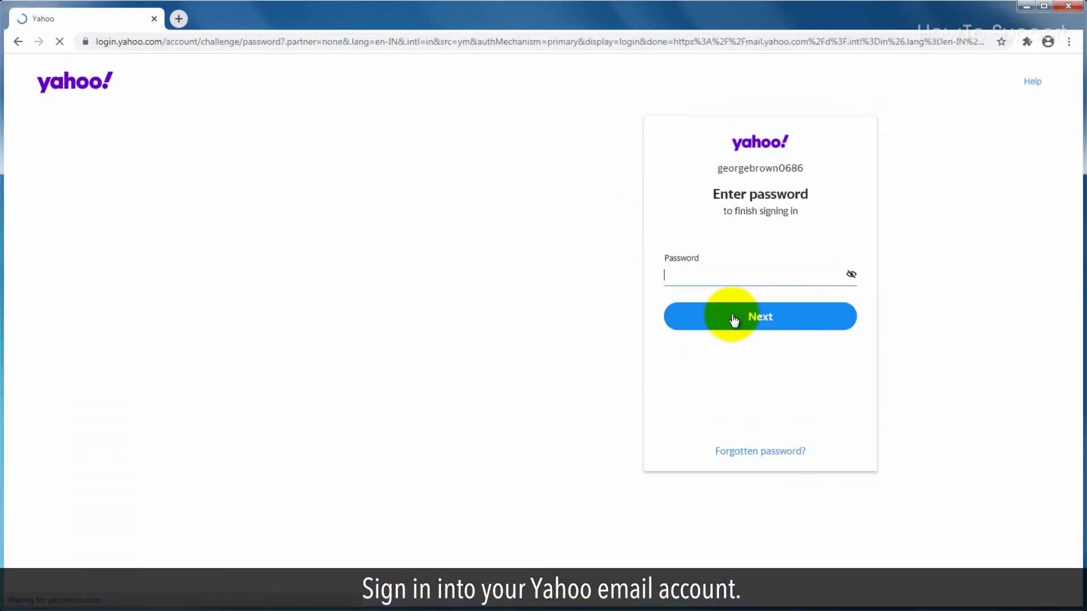
{"action": "type", "text": "•••"}
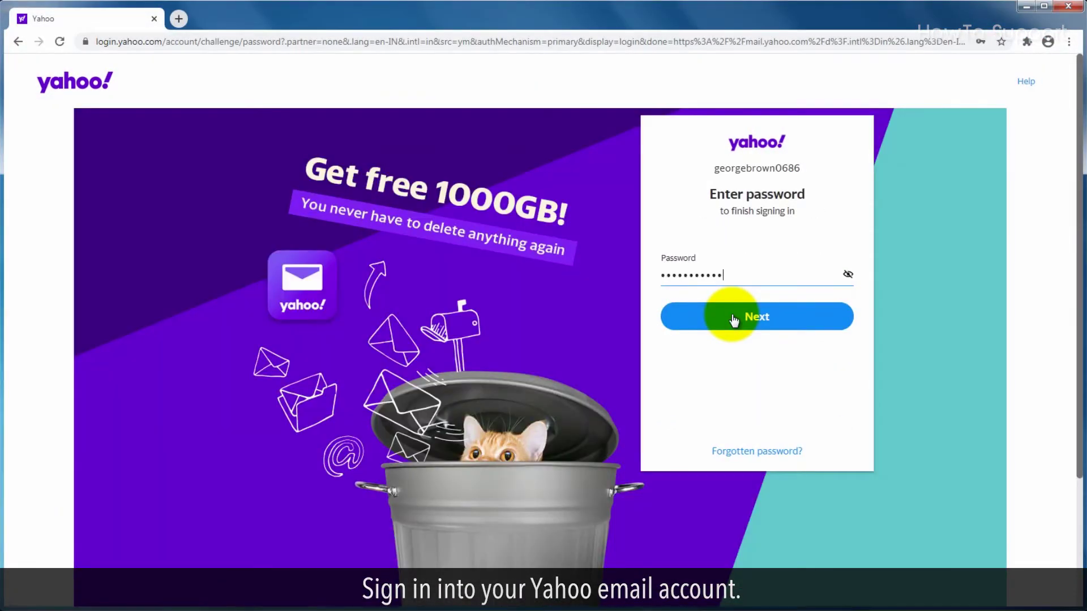
Submit the password on the Yahoo sign-in page to reach the three-message inbox.
{"action": "left_click", "coordinate": [733, 318]}
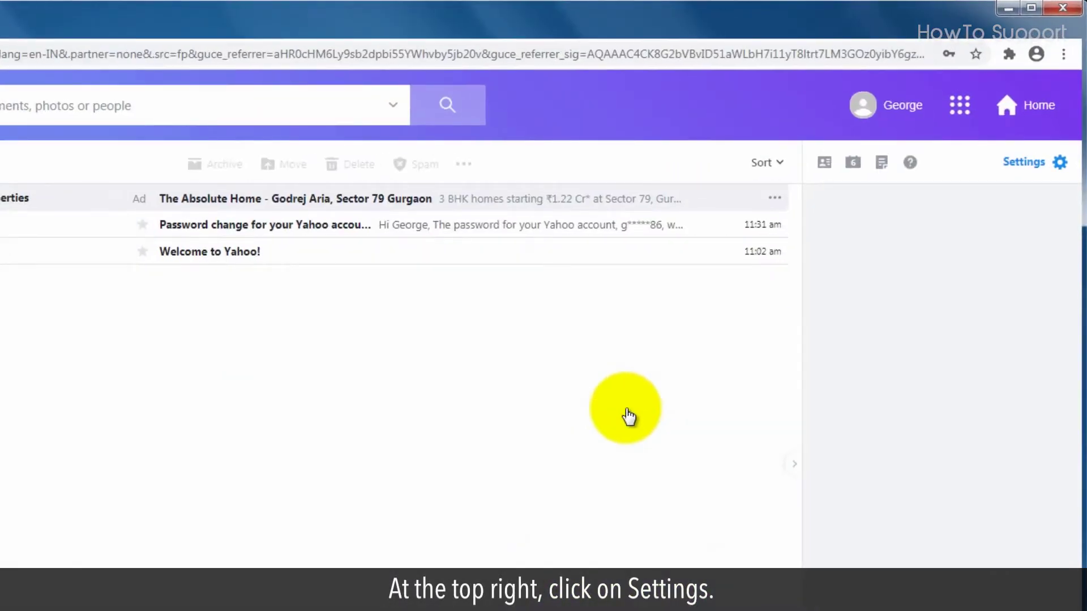
Switch Yahoo Mail to basic Mail from the Settings gear and confirm the switch.
{"action": "left_click", "coordinate": [1062, 166]}
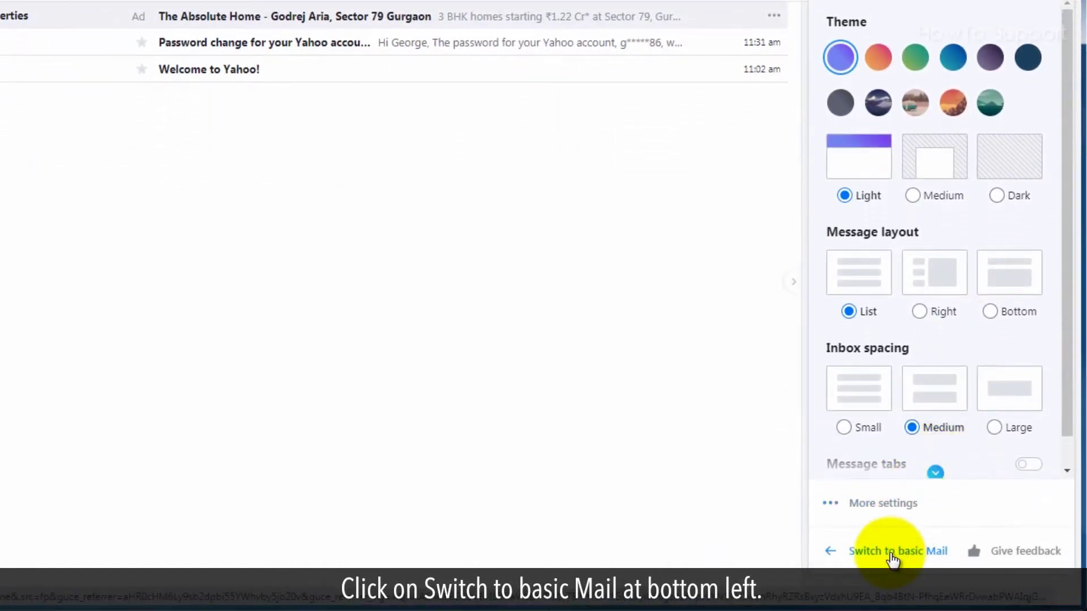
{"action": "left_click", "coordinate": [892, 556]}
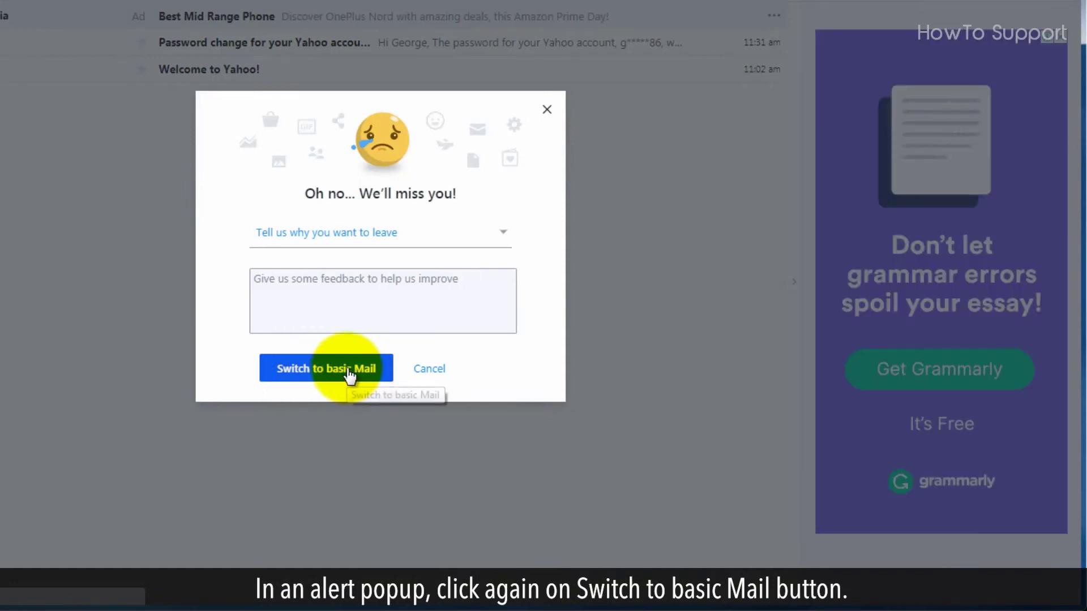
{"action": "left_click", "coordinate": [350, 375]}
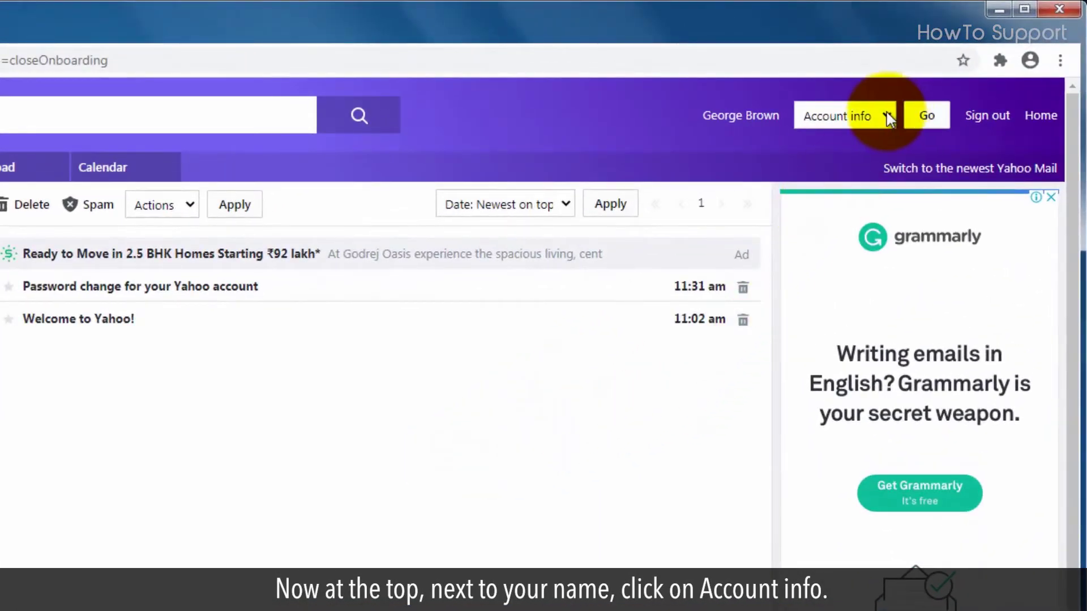
Choose Settings from the Account info dropdown and go to the account settings page.
{"action": "left_click", "coordinate": [887, 116]}
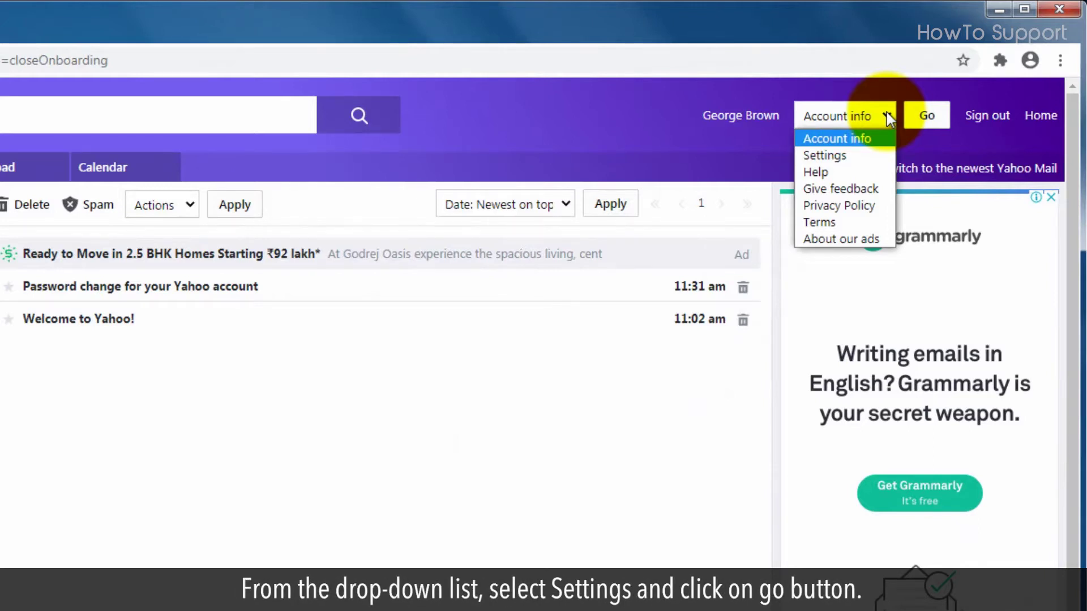
{"action": "left_click", "coordinate": [841, 157]}
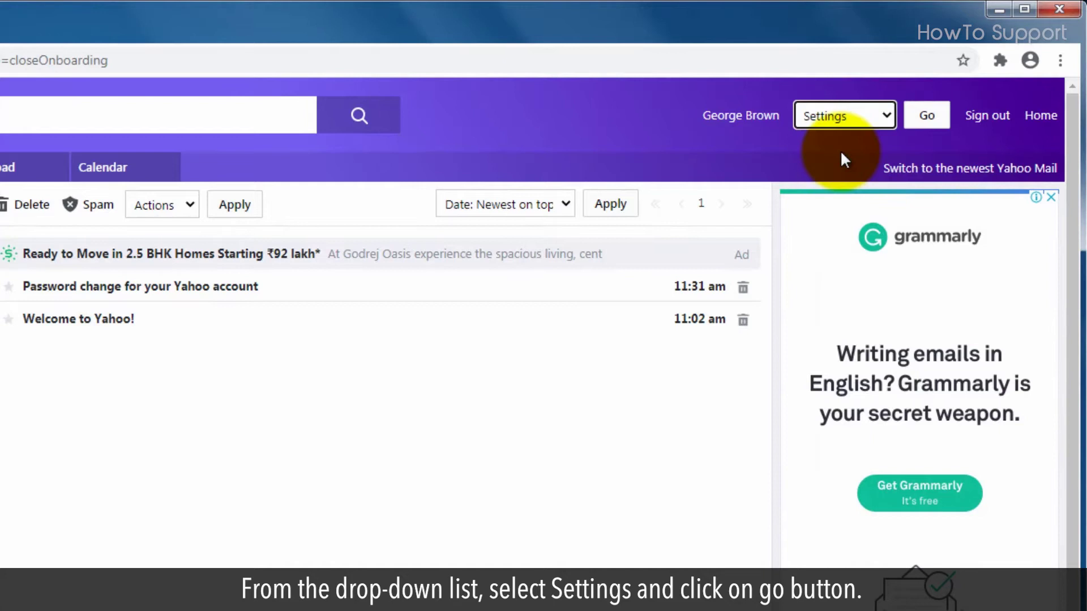
{"action": "left_click", "coordinate": [927, 119]}
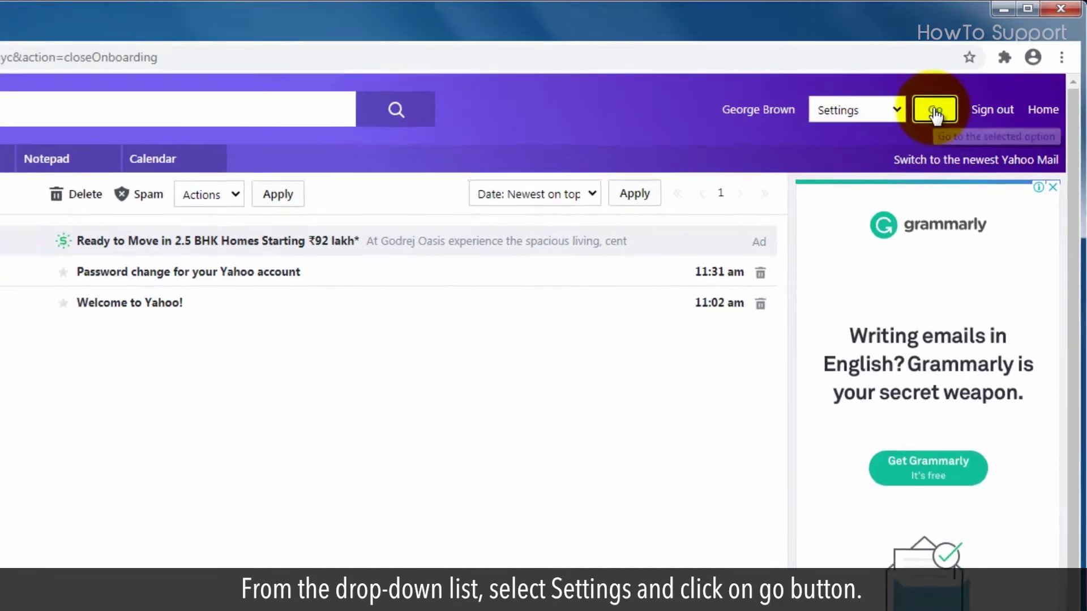
{"action": "scroll", "coordinate": [875, 405], "scroll_direction": "down", "scroll_amount": 2}
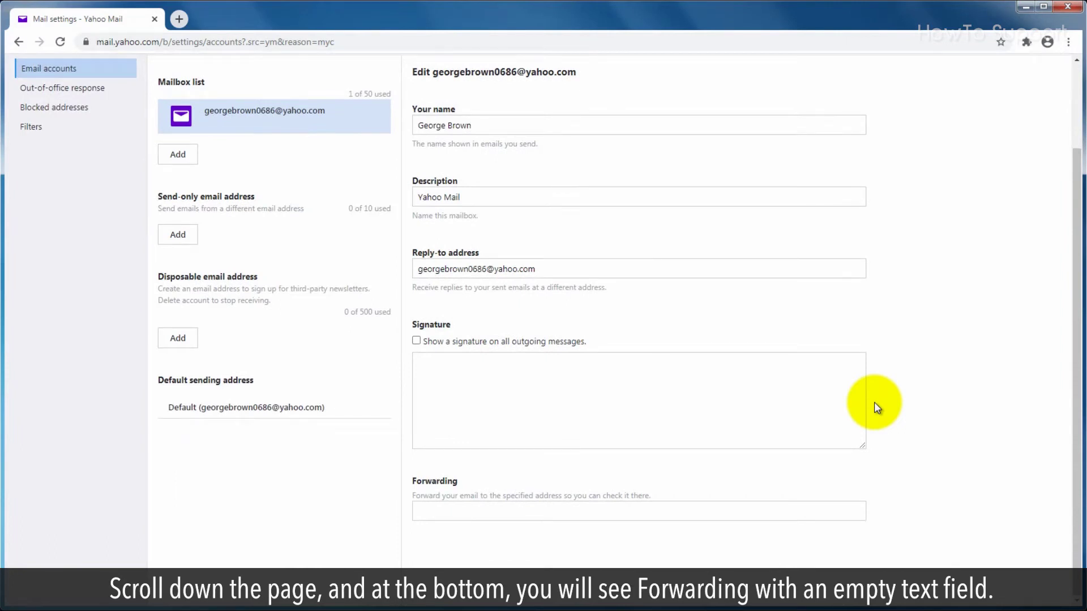
Enter the Gmail address in the empty Forwarding field and save it.
{"action": "left_click", "coordinate": [513, 510]}
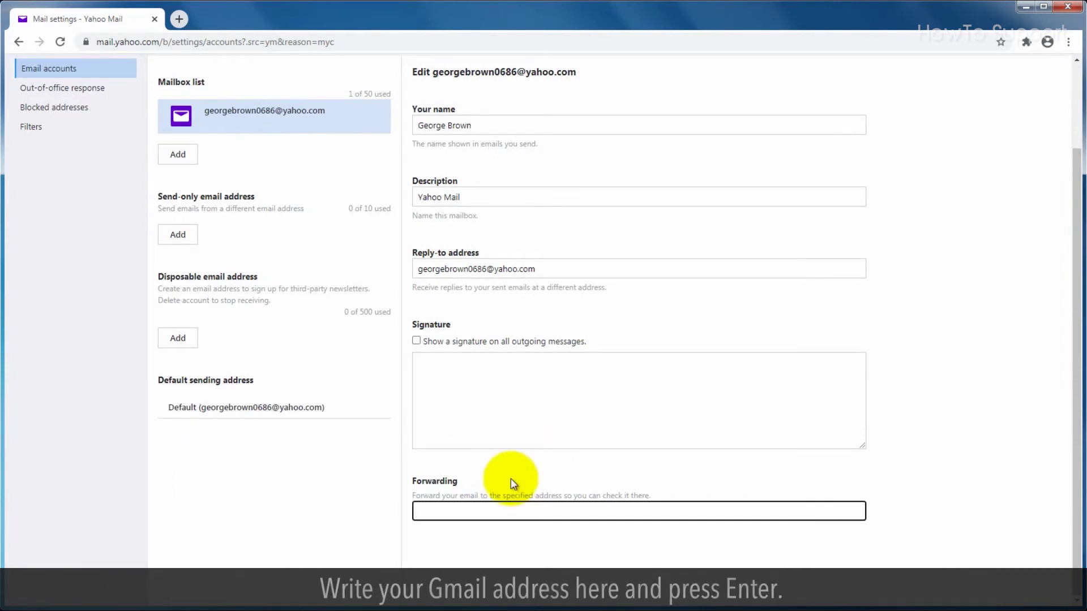
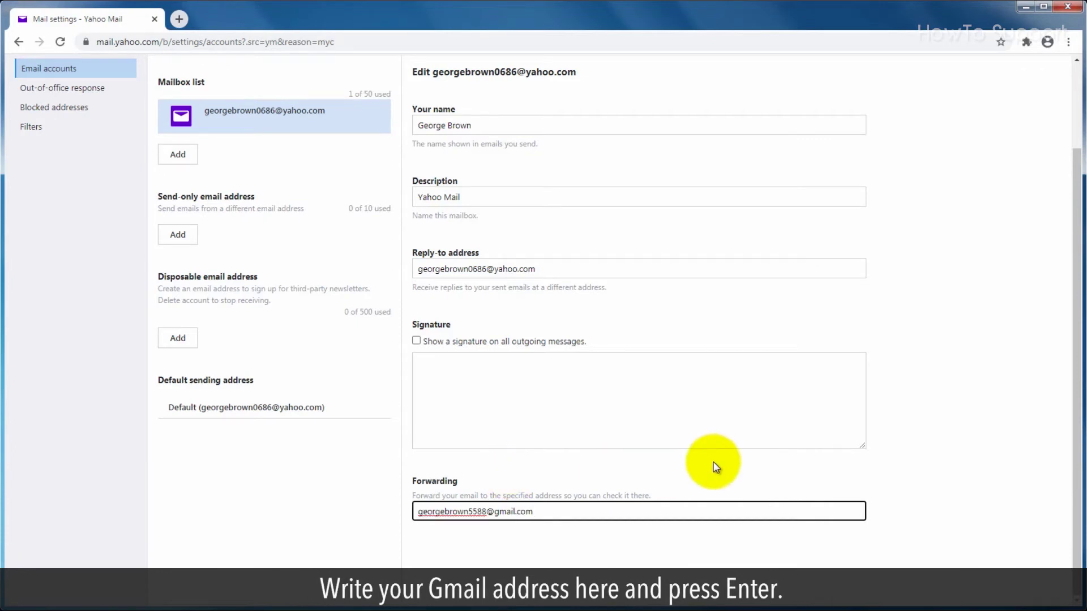
{"action": "key", "text": "Return"}
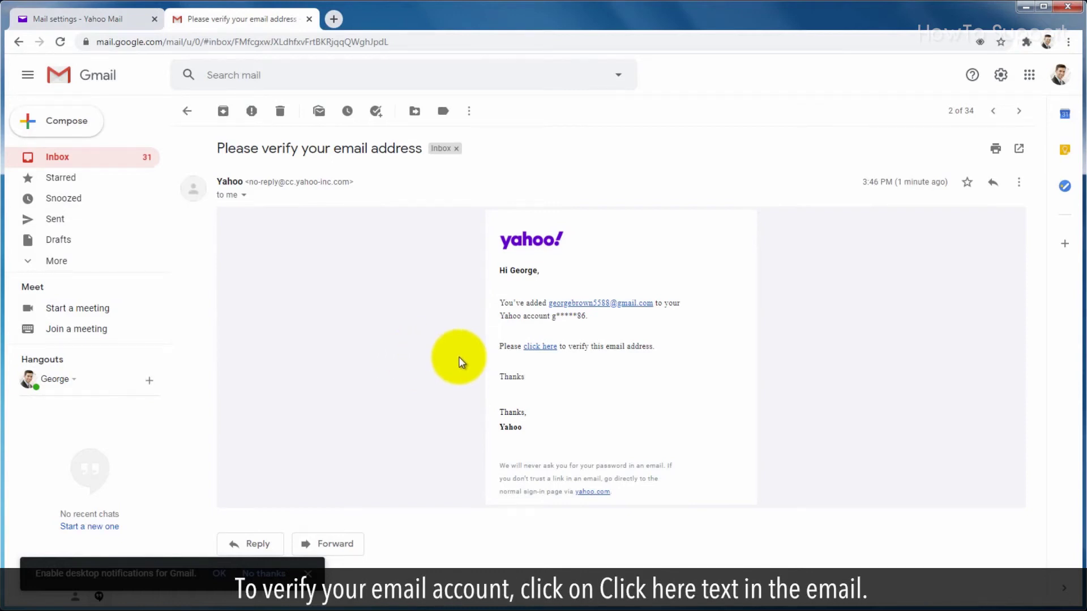
Follow the 'click here' link in Yahoo's 'Please verify your email address' message.
{"action": "left_click", "coordinate": [538, 350]}
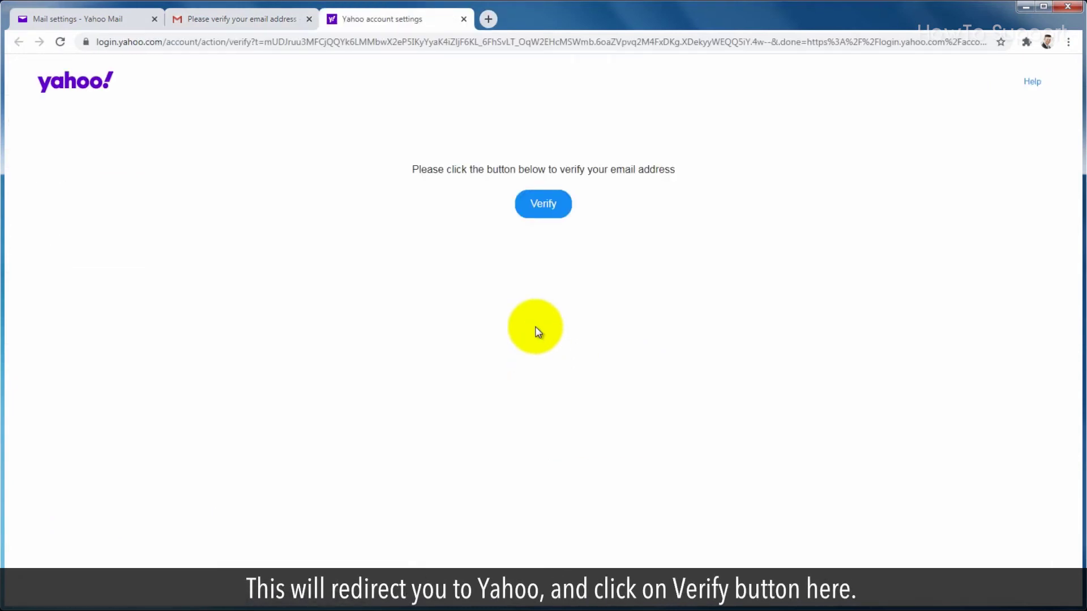
Confirm the Gmail forwarding address with Verify on Yahoo's verification page.
{"action": "left_click", "coordinate": [545, 207]}
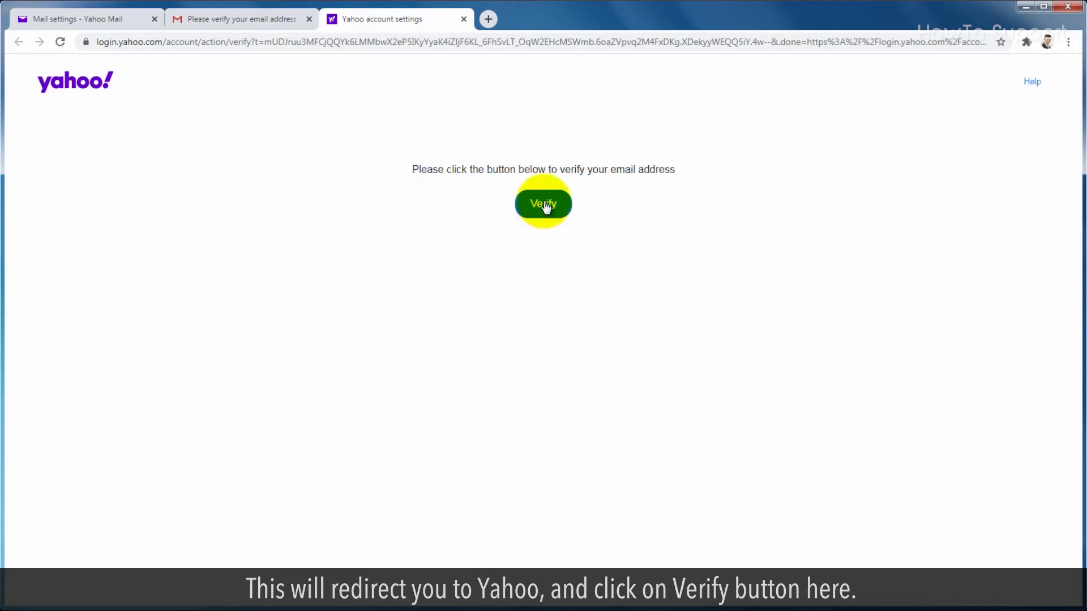